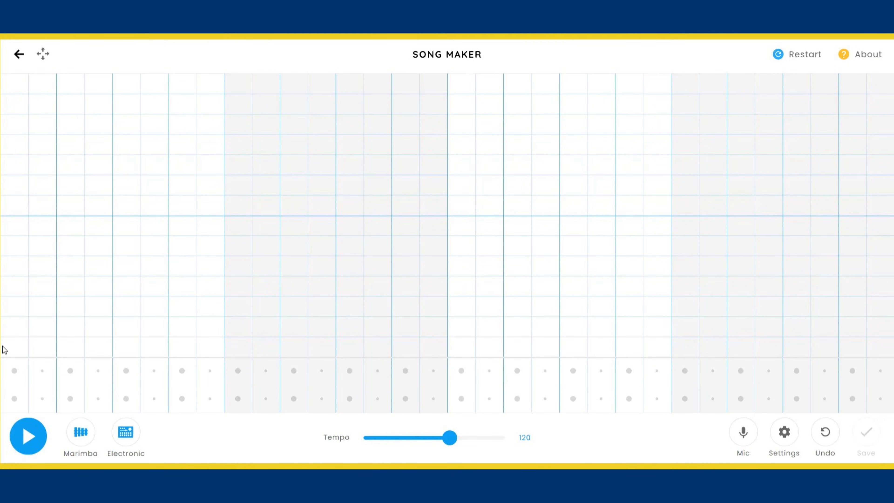
Fill the first column with the scale notes from low 1 up to high 1, and erase the whole column.
left_click(11, 348)
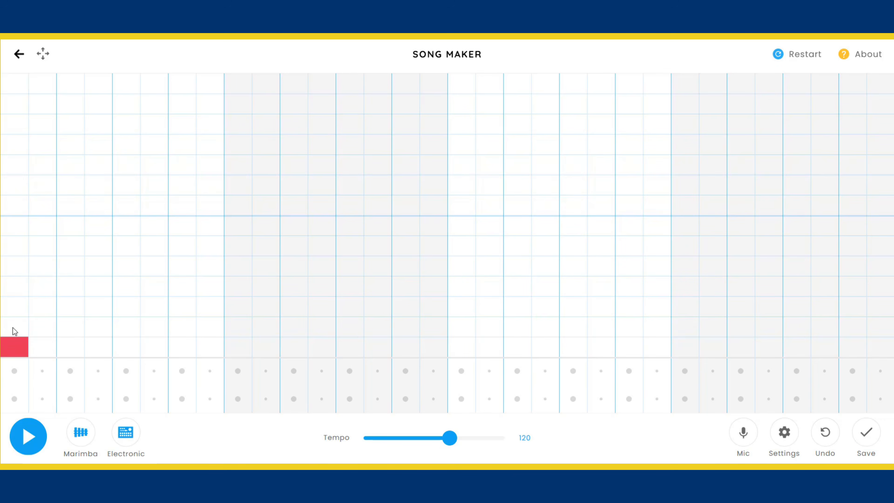
left_click(14, 327)
left_click(18, 307)
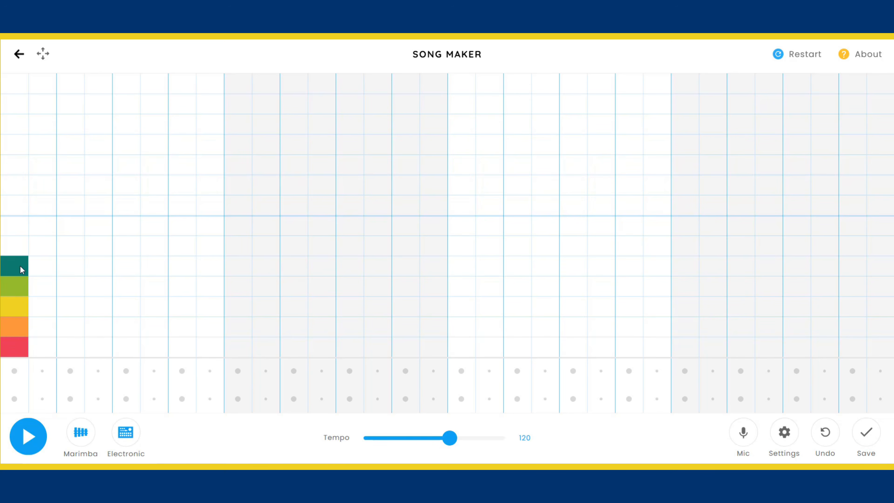
left_click(18, 243)
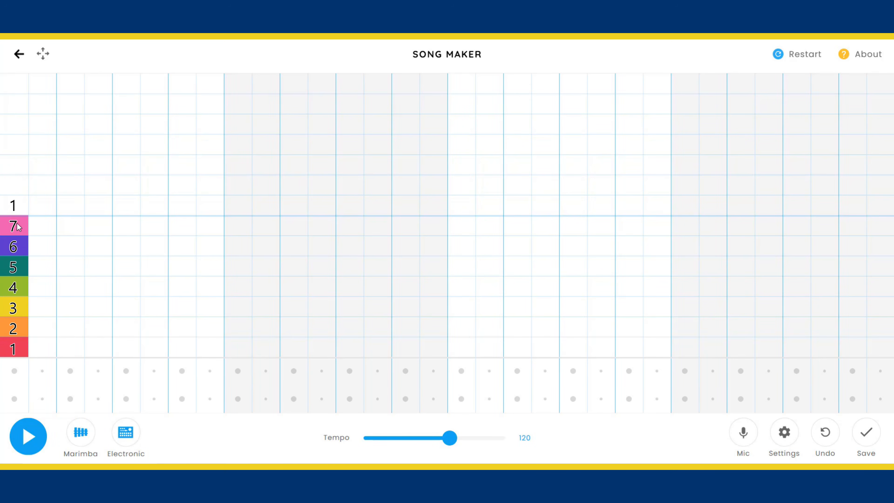
left_click(14, 205)
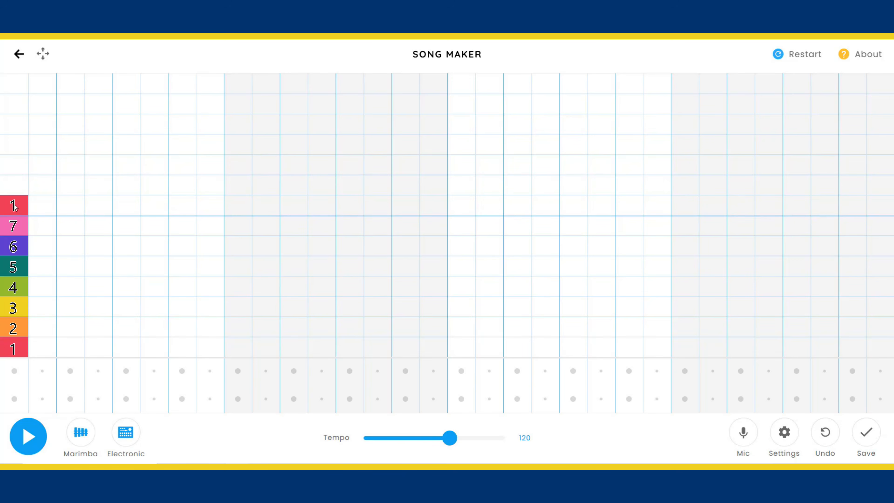
left_click_drag(14, 206, 14, 348)
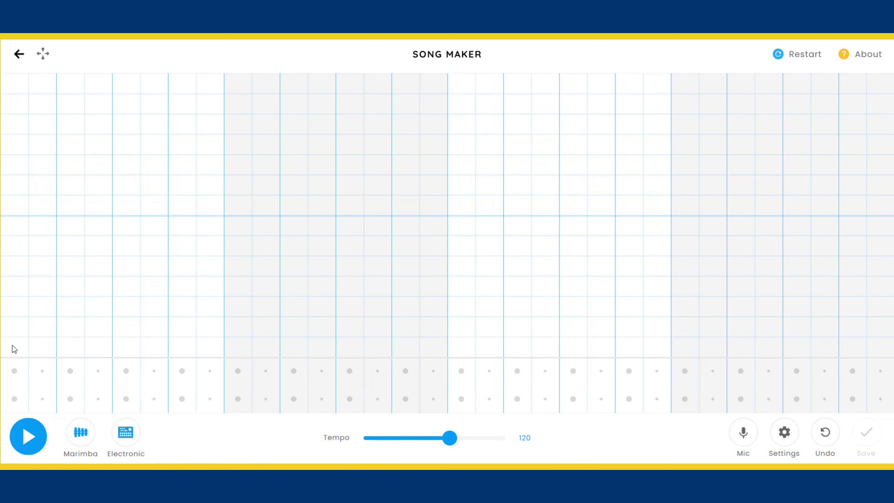
Build the I chord from low notes 1, 3 and 5 in the first bar, on columns 1, 4, 5 and 7.
left_click(14, 348)
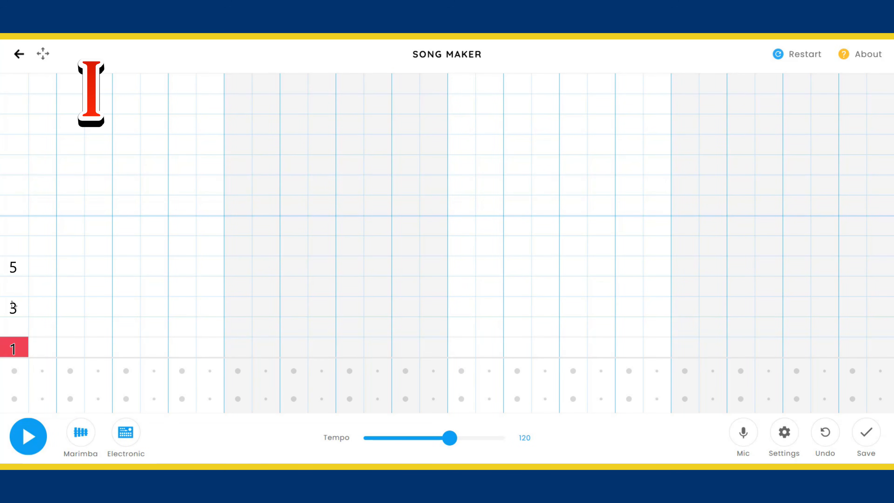
left_click(12, 306)
left_click(11, 265)
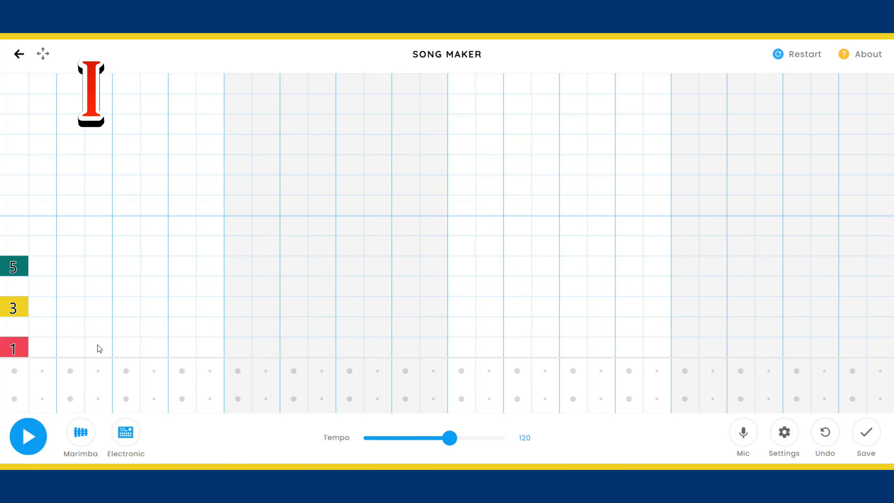
left_click(102, 306)
left_click(103, 266)
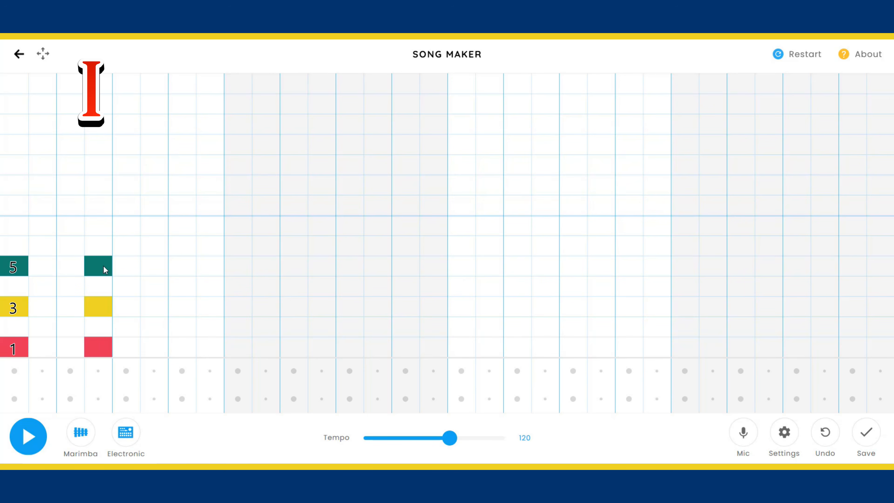
left_click(122, 346)
left_click(131, 310)
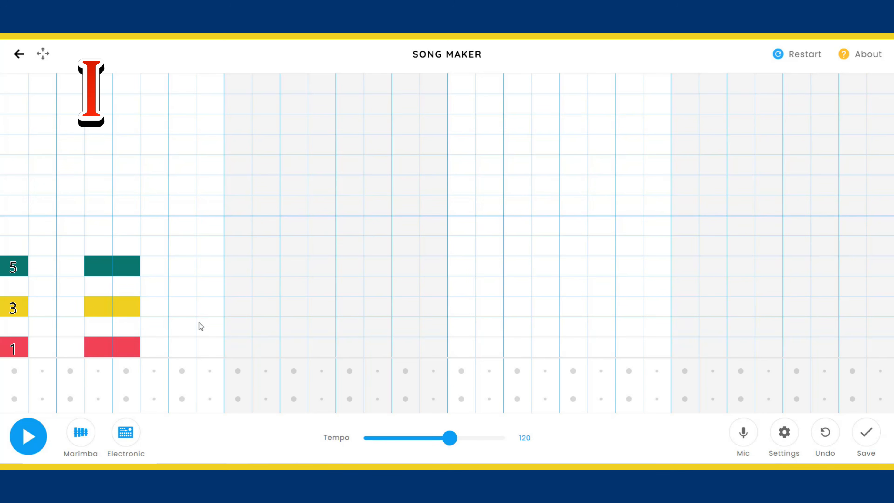
left_click(183, 347)
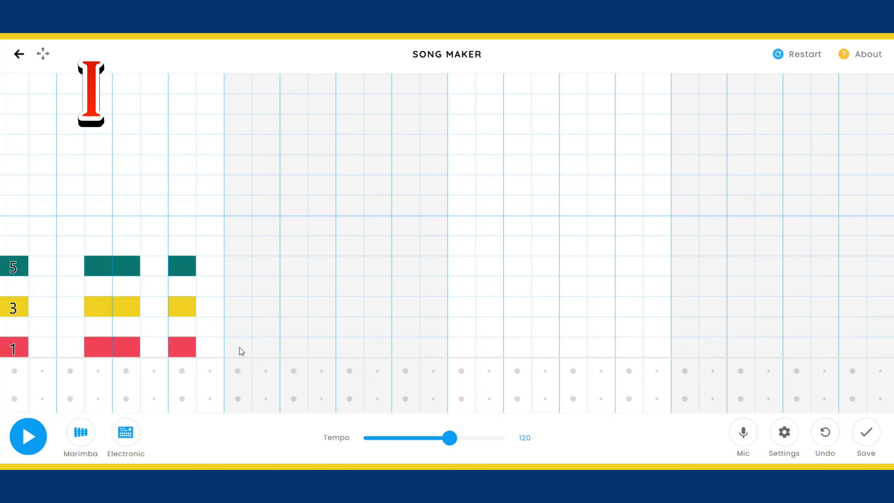
Build the vi chord from note 6, high 1 and high 3 in the second bar, repeating the first bar's rhythm.
left_click(239, 246)
left_click(247, 203)
left_click(242, 166)
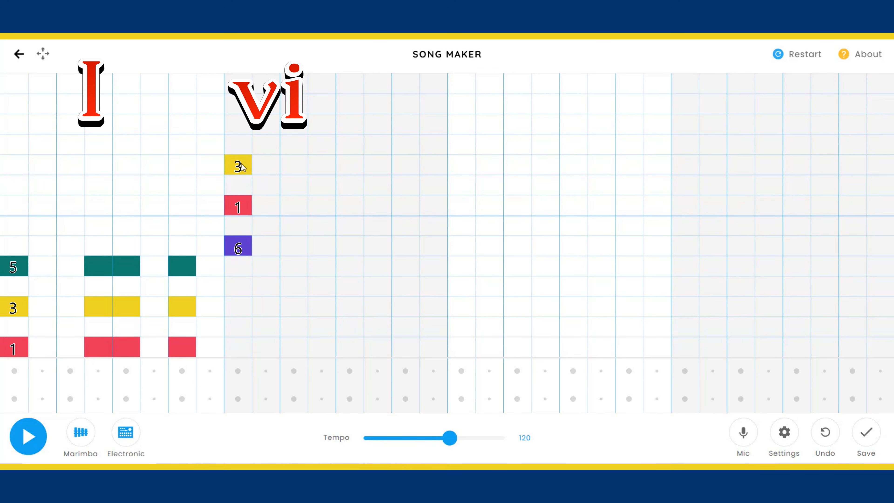
left_click(321, 164)
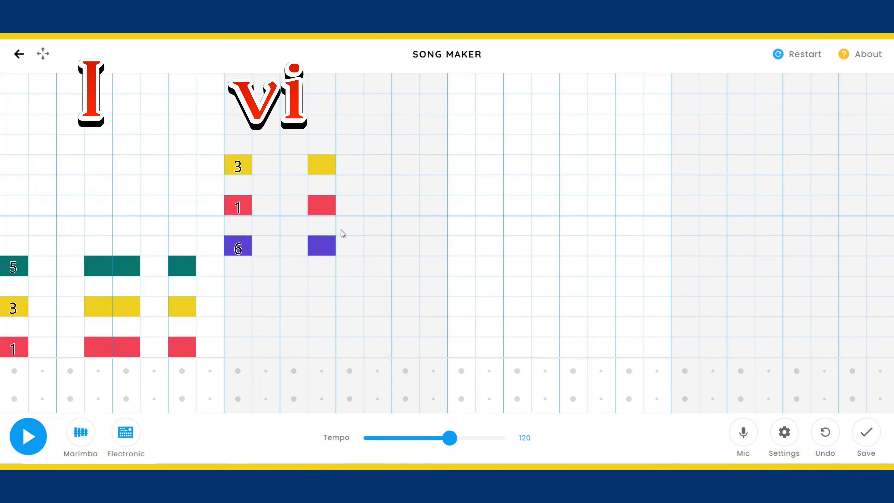
left_click(349, 206)
left_click(348, 164)
left_click(410, 246)
left_click(406, 204)
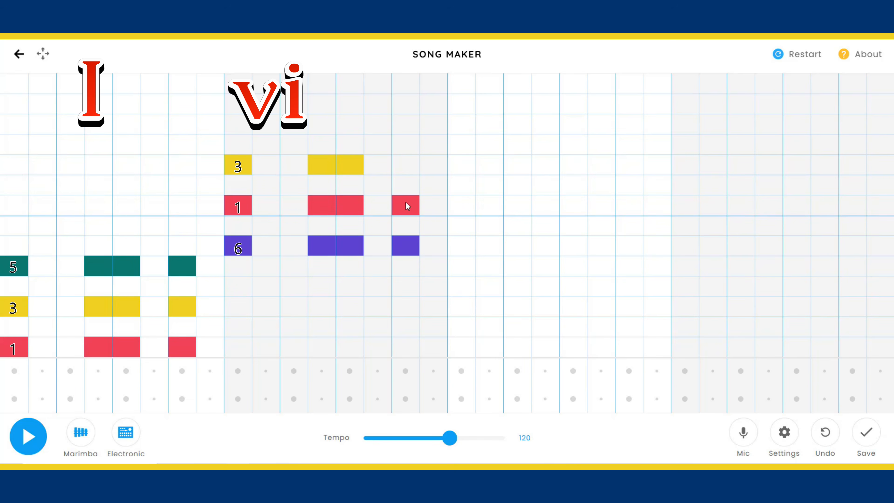
left_click(410, 168)
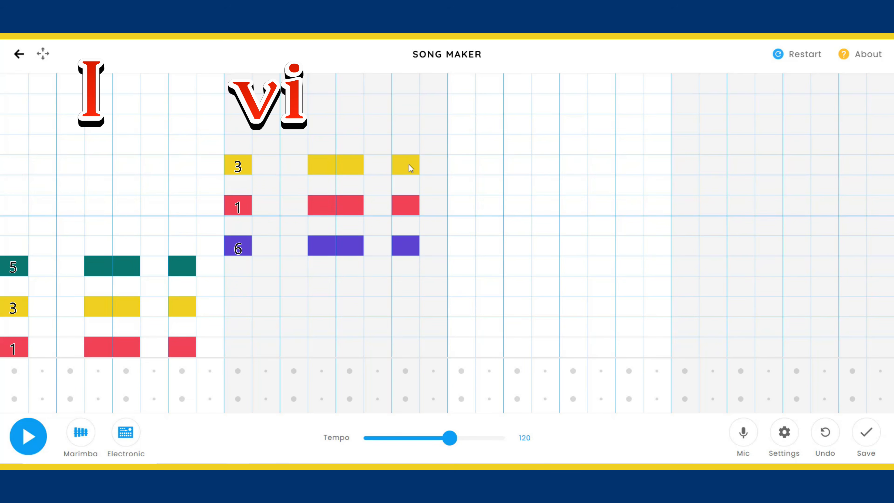
Build the IV chord from notes 4, 6 and high 1 in the third bar with the same rhythm.
left_click(465, 286)
left_click(467, 249)
left_click(464, 206)
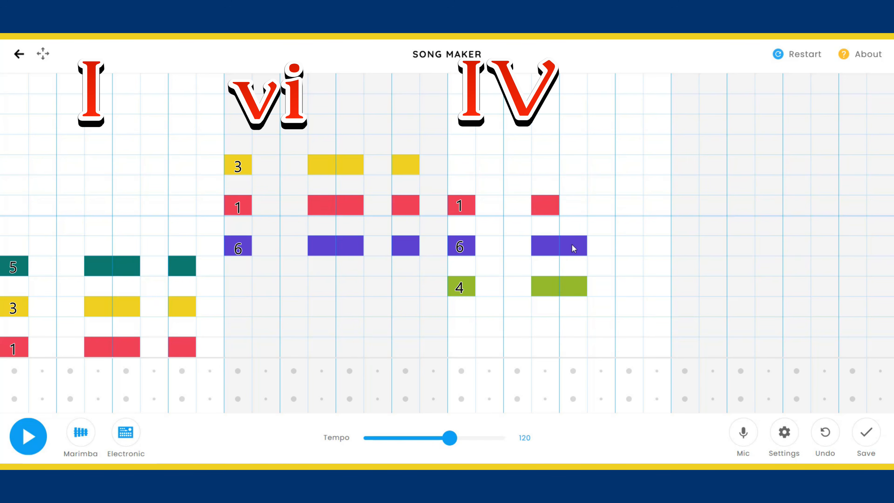
left_click(574, 206)
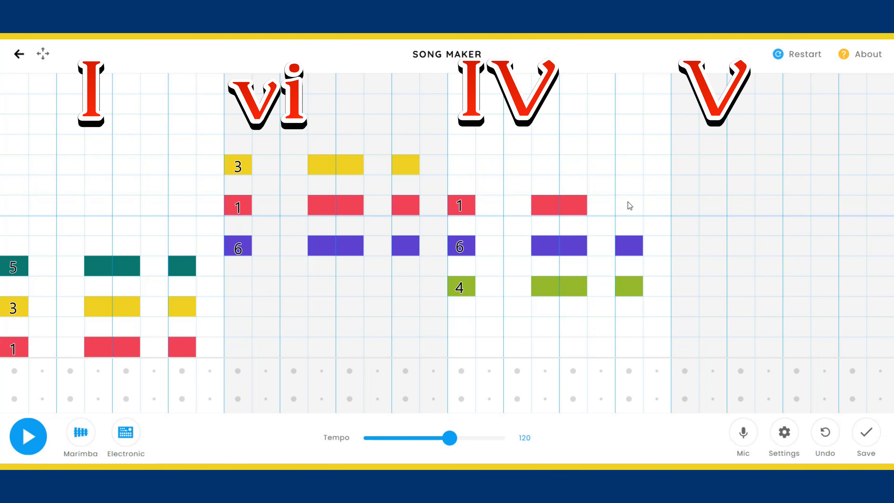
Build the V chord from notes 5, 7 and high 2 in the fourth bar with the same rhythm, and play the progression.
left_click(686, 266)
left_click(688, 227)
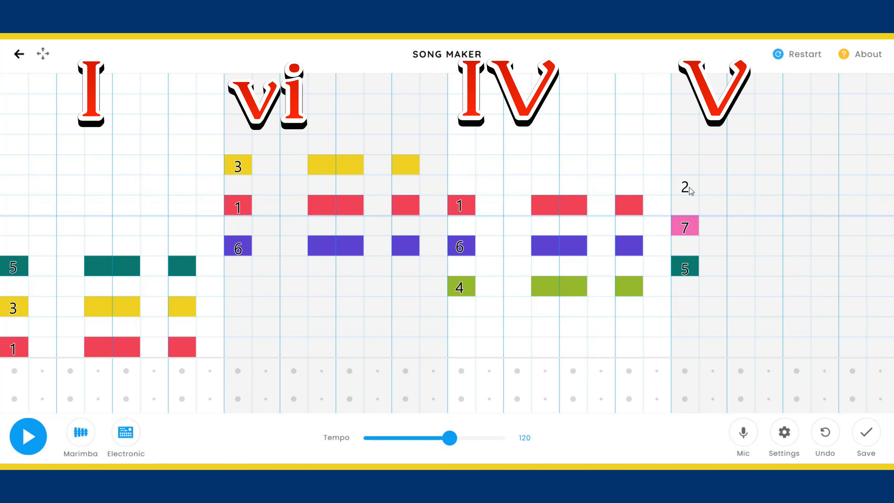
left_click(689, 187)
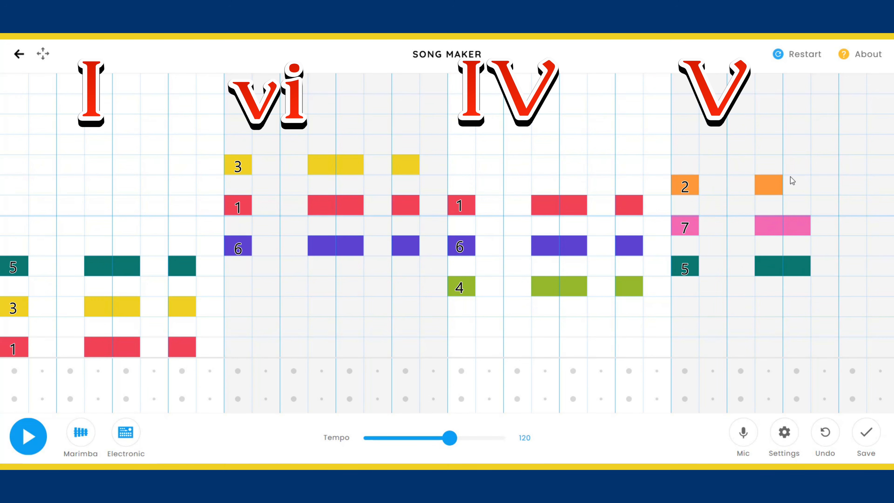
left_click(852, 266)
left_click(852, 226)
left_click(852, 185)
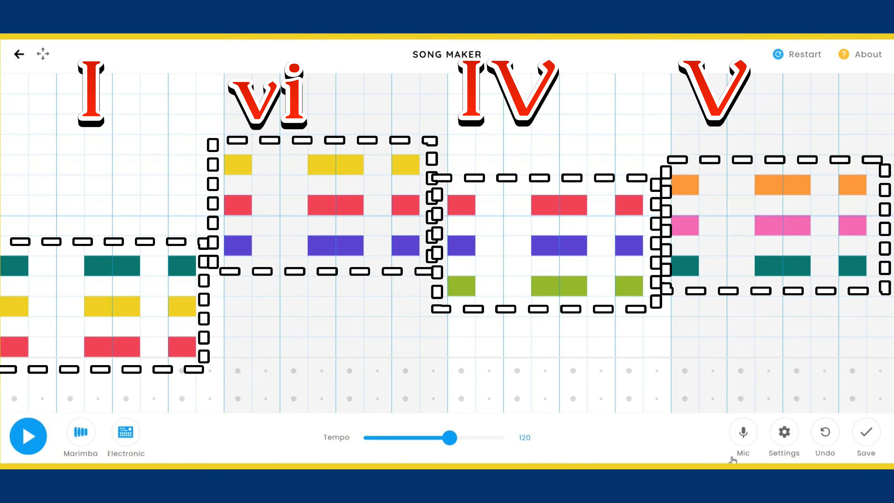
left_click(30, 439)
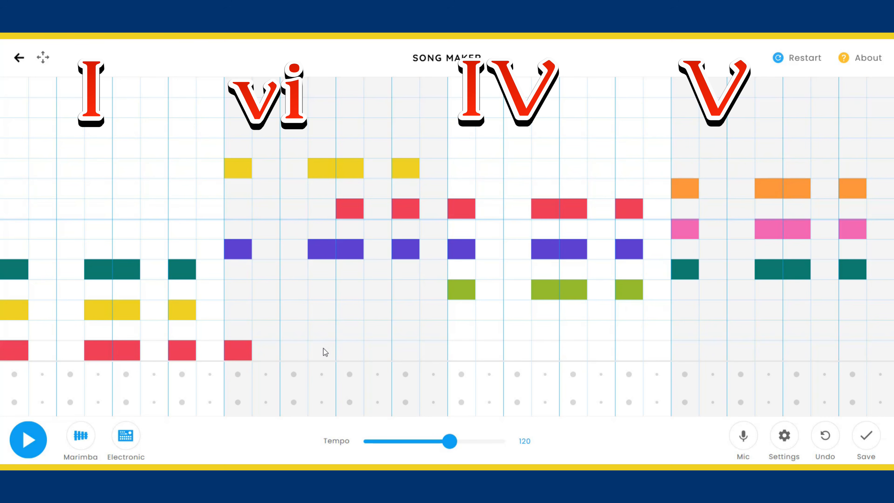
Move the high 1 notes of the vi chord down an octave to the lowest row.
left_click(354, 206)
left_click(349, 353)
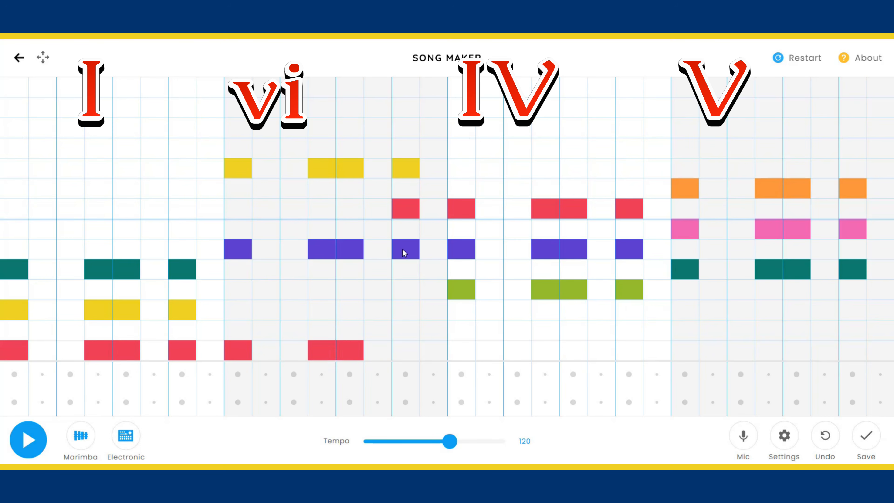
left_click(405, 209)
left_click(406, 350)
Replace the vi chord's four high 3 notes in the second bar with low 3 notes in the same columns.
left_click(237, 175)
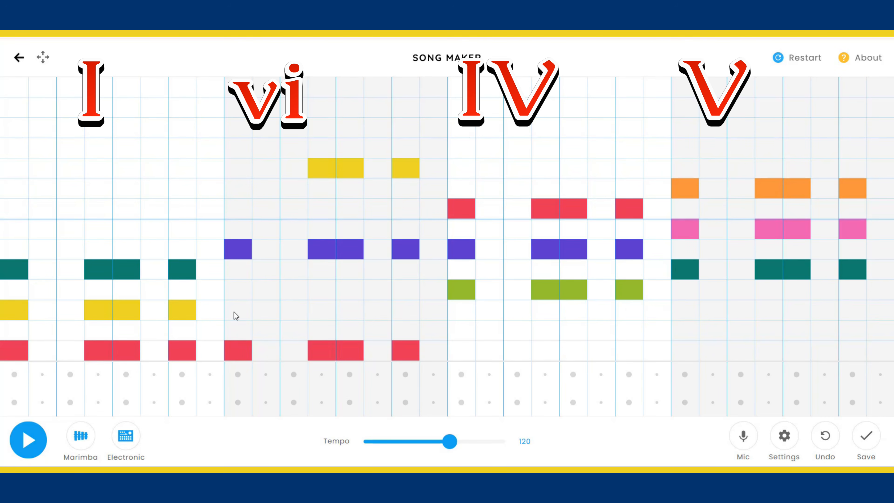
left_click(236, 312)
left_click(321, 174)
left_click(323, 309)
left_click(346, 174)
left_click(352, 311)
left_click(409, 167)
left_click(401, 308)
Invert the IV chord in the third bar by replacing its high 1 notes with low 1 notes.
left_click(466, 213)
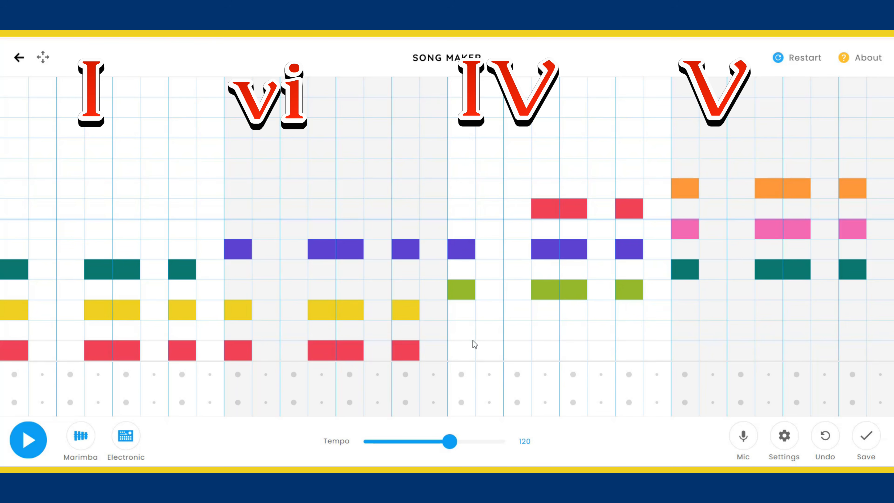
left_click(466, 349)
left_click(551, 216)
left_click(549, 348)
left_click(574, 203)
left_click(575, 354)
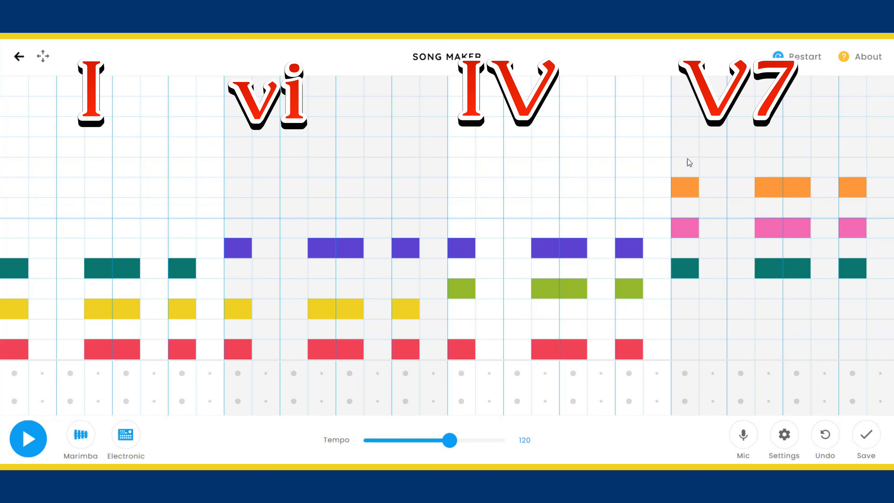
Turn the V chord into V7 by adding note 4 directly beneath each 5, and play the progression.
left_click(686, 148)
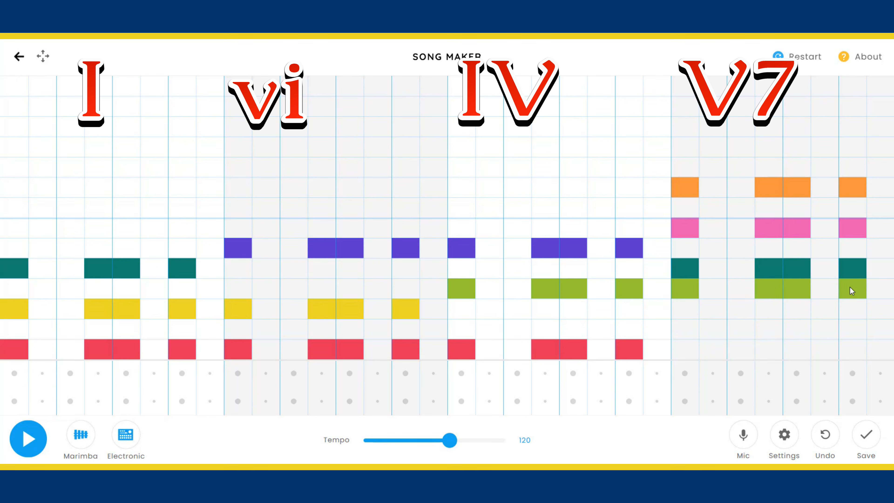
left_click(28, 440)
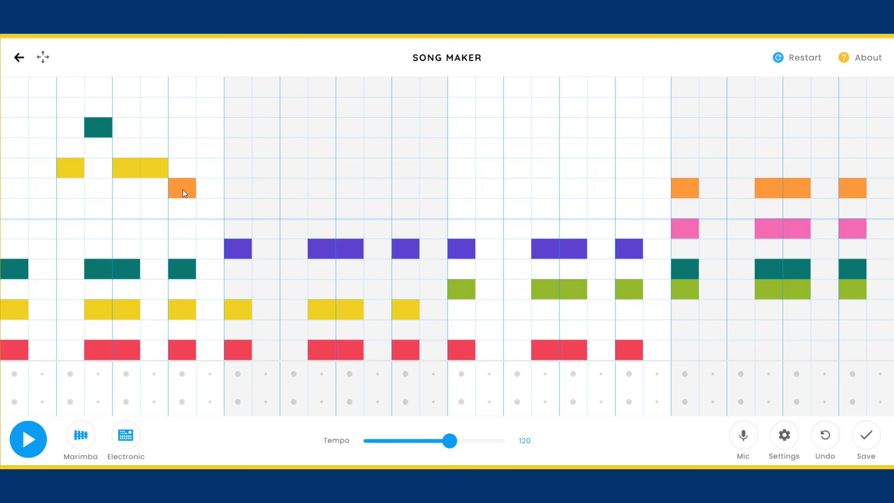
Repeat the upper-octave melody 3-5-3-3-2-1 over the second and third bars, adding one extra 1 at the end of the third bar's phrase.
left_click(238, 171)
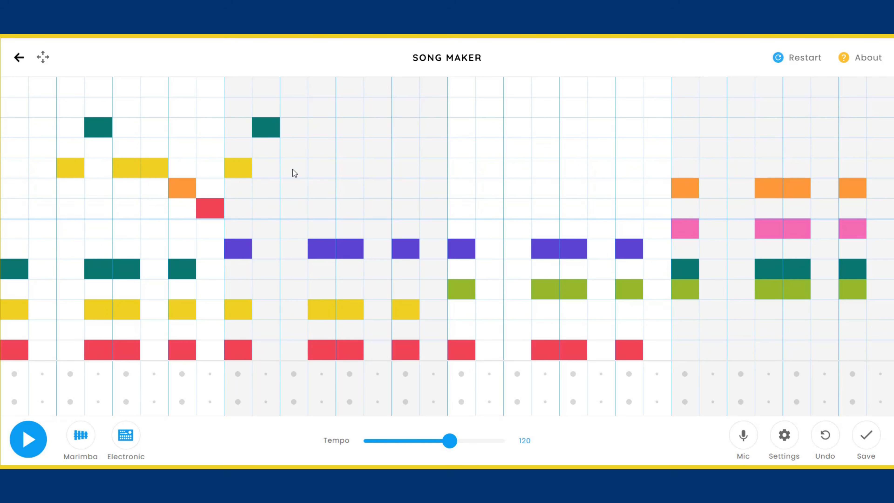
left_click(348, 191)
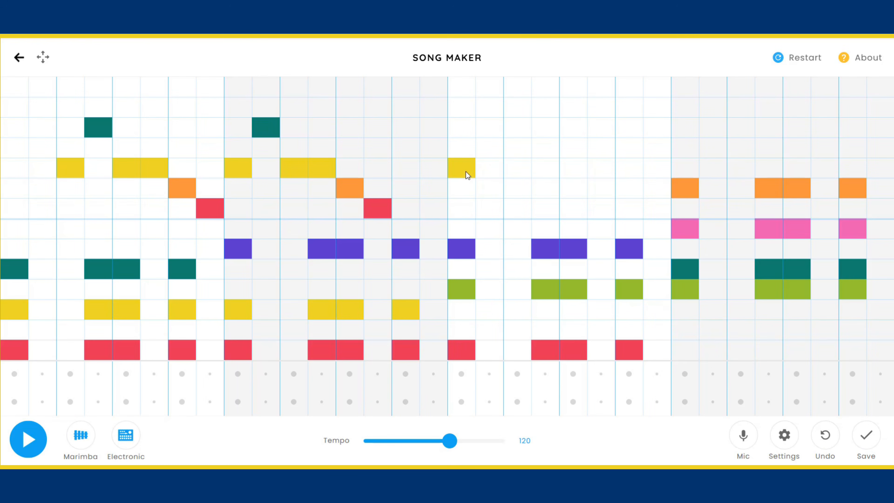
left_click(496, 132)
left_click(517, 171)
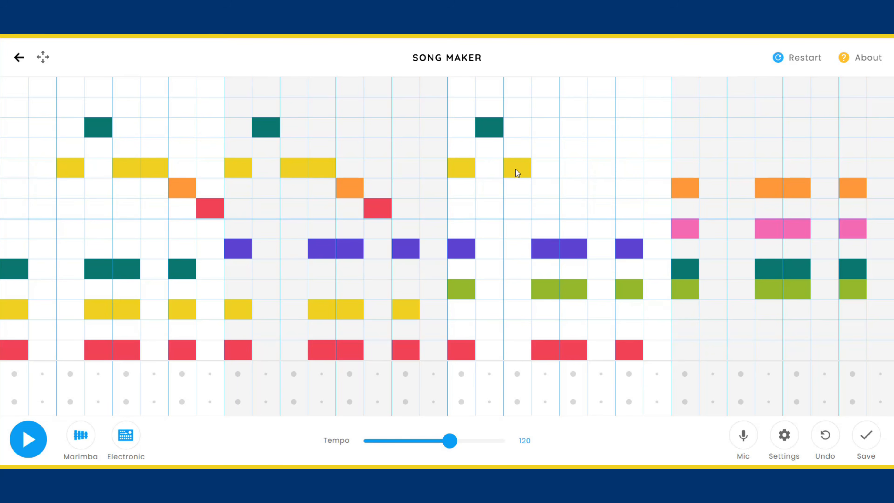
left_click(541, 171)
left_click(573, 192)
left_click(603, 208)
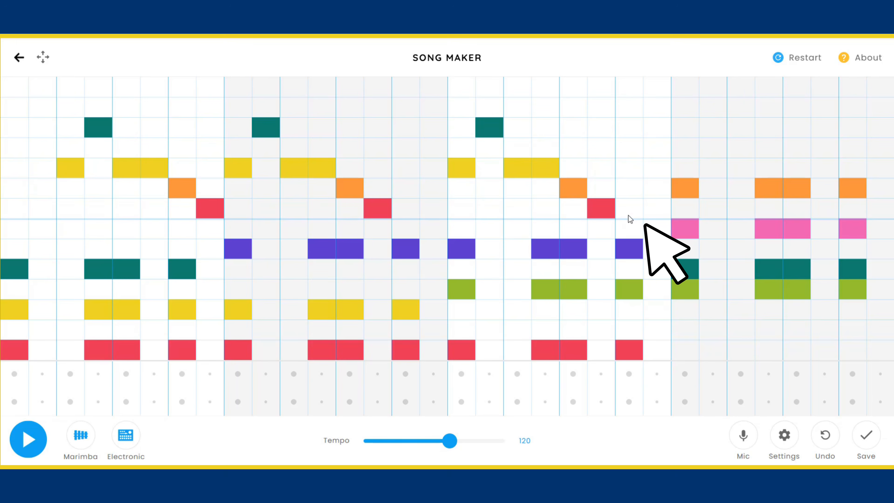
left_click(628, 215)
Add the descending upper-octave melody 5-5-4-4-3-3-2-2 across the fourth bar, and play the song through.
left_click(685, 129)
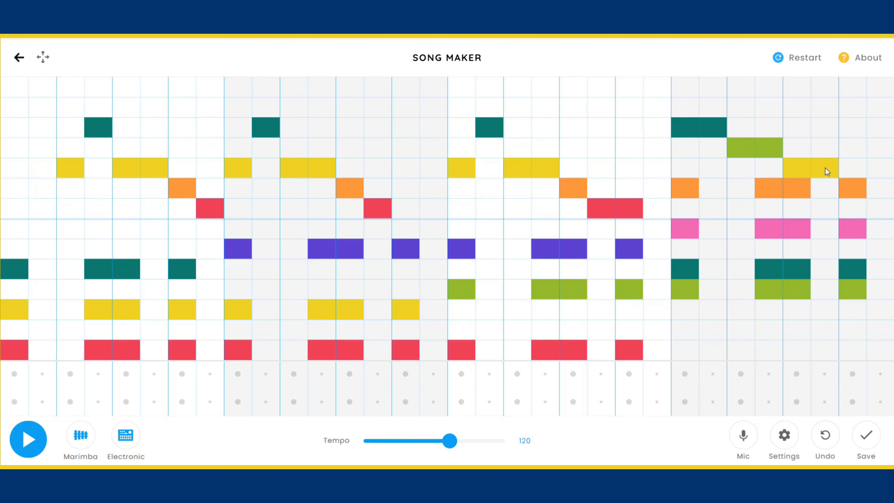
left_click(879, 190)
left_click(36, 442)
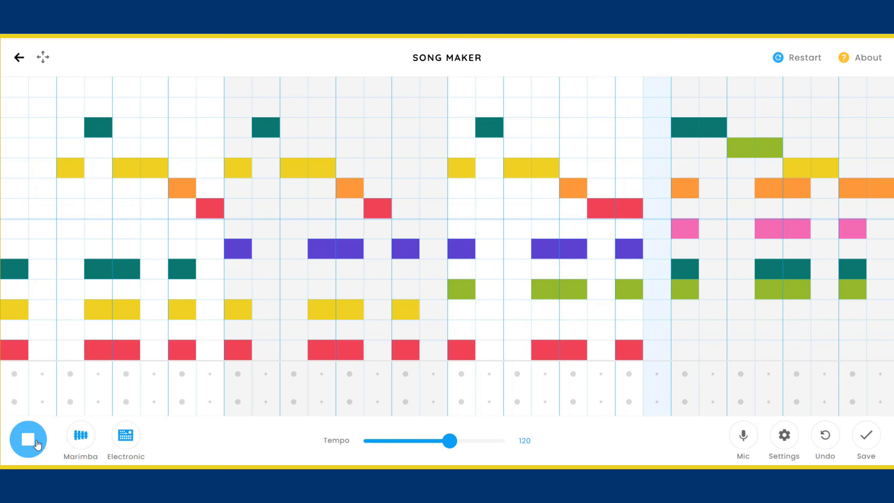
left_click(38, 444)
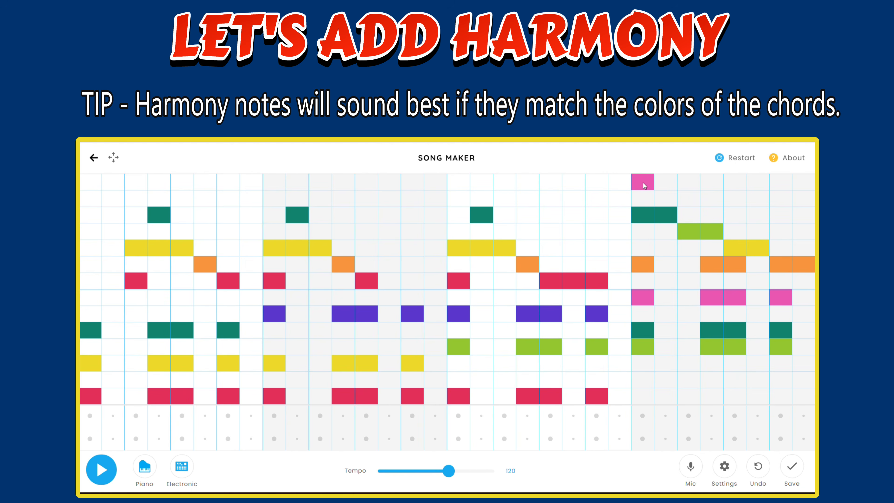
Complete the descending harmony 7-7-6-6-5-5-4-4 above the fourth bar's melody, and play the song.
left_click(664, 181)
left_click(688, 199)
left_click(712, 199)
left_click(732, 217)
left_click(754, 217)
left_click(787, 234)
left_click(810, 235)
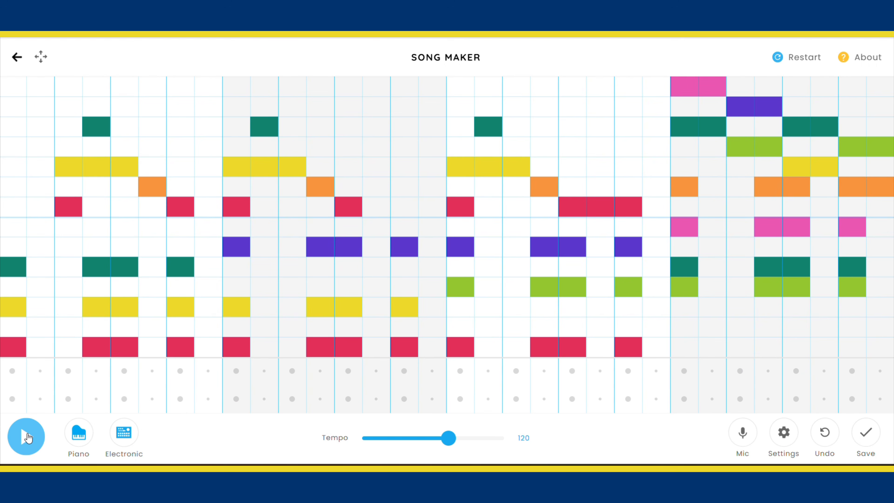
left_click(102, 470)
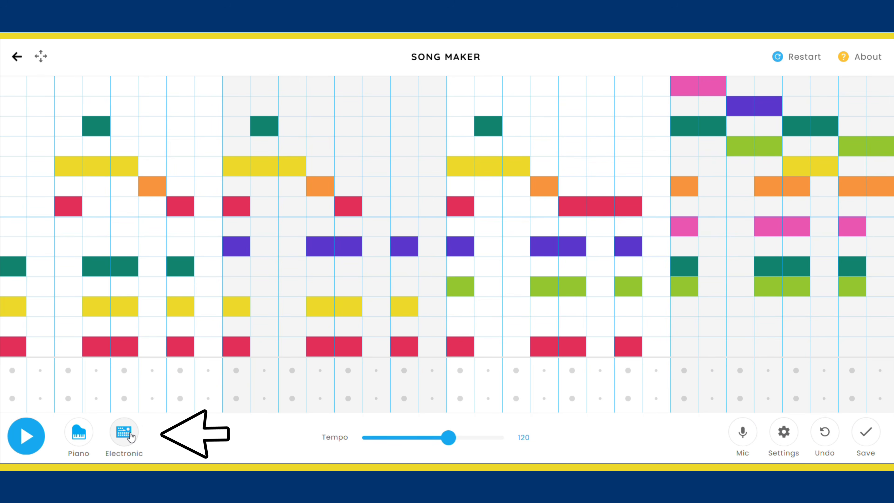
Set the percussion to Kit and add circle hits on every beat and triangle hits on every off-beat across all four bars.
left_click(129, 435)
left_click(130, 437)
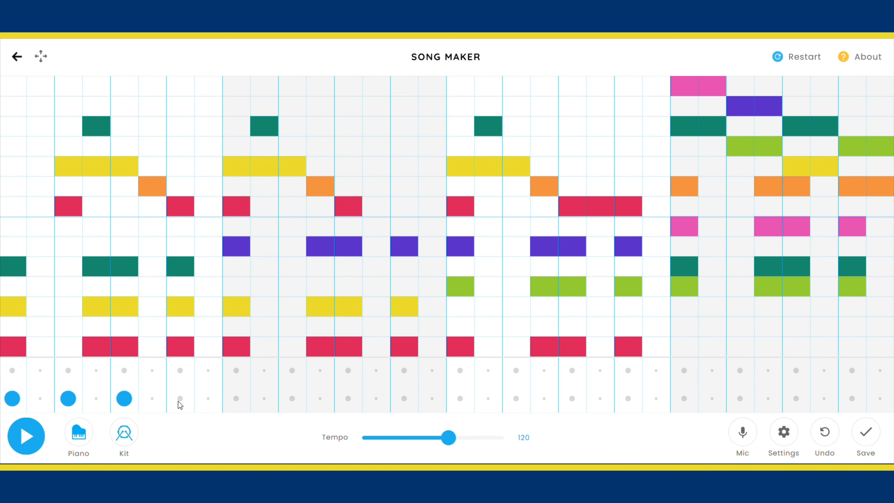
left_click_drag(237, 402, 459, 400)
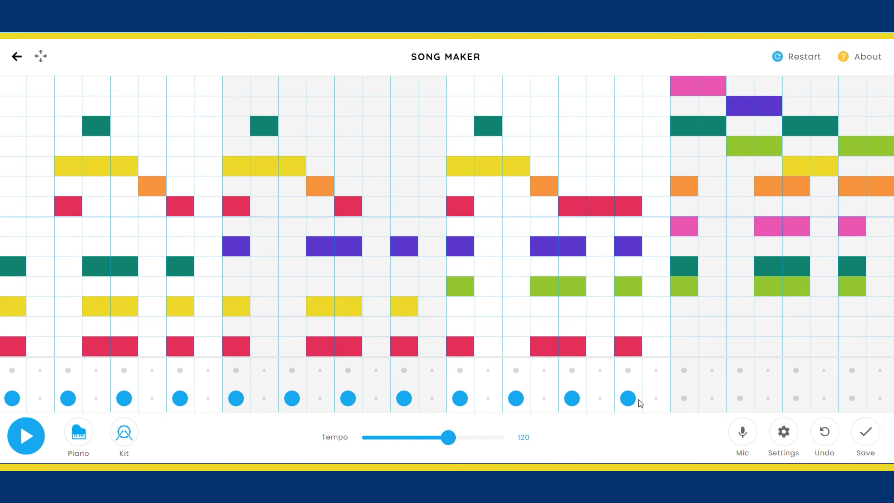
left_click_drag(215, 372, 427, 379)
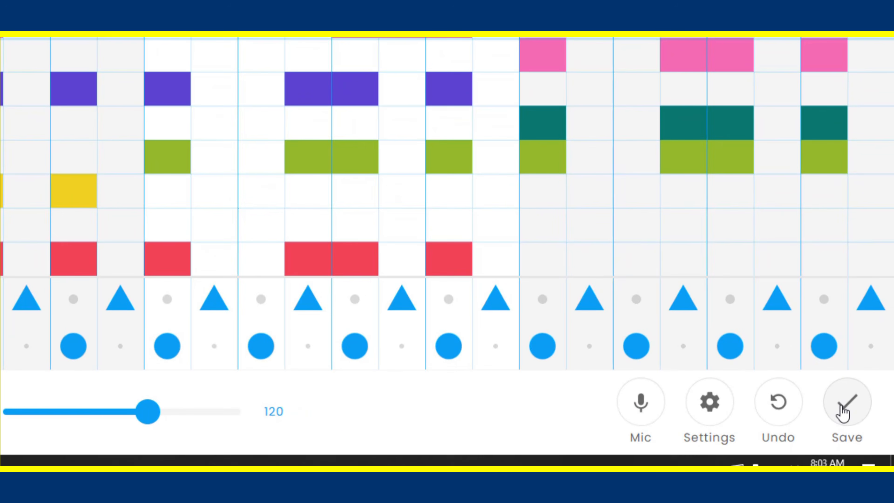
Save the song and copy its share link, and play the finished song.
left_click(843, 410)
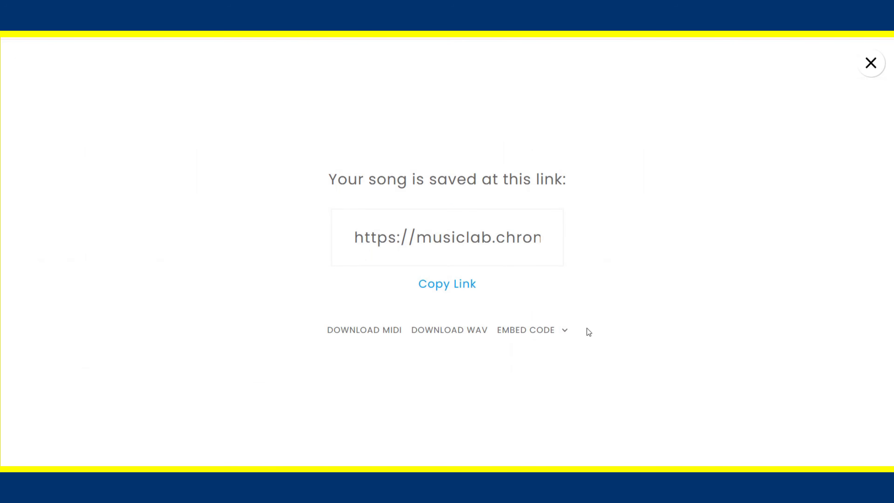
left_click(443, 286)
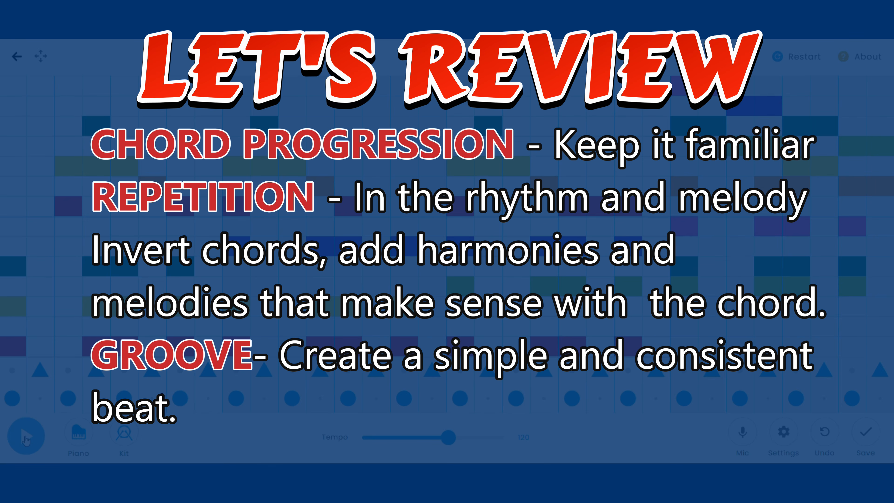
left_click(26, 437)
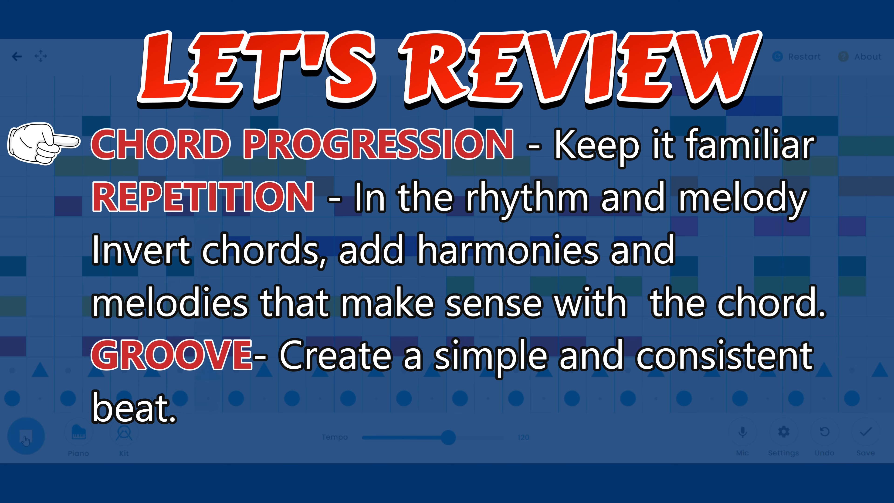